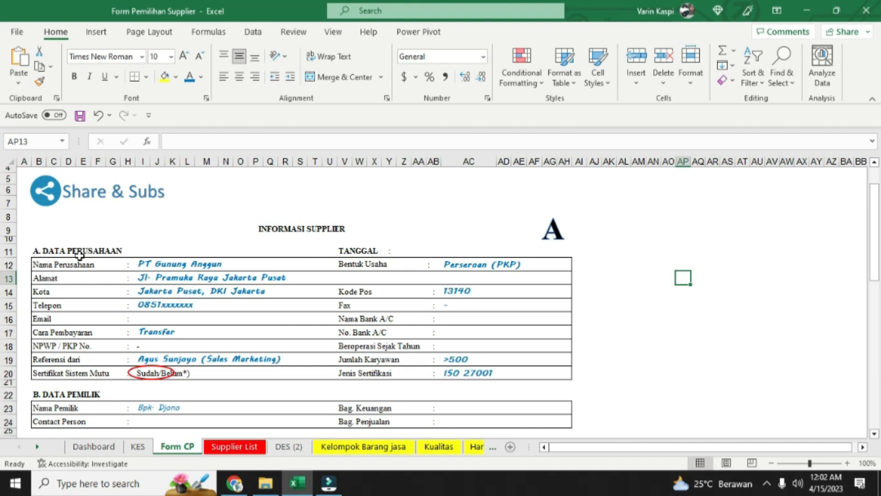
# Look over the Form CP supplier information form, examining the company data in section A and the owner data in section B
pyautogui.scroll(-7, 73, 356)
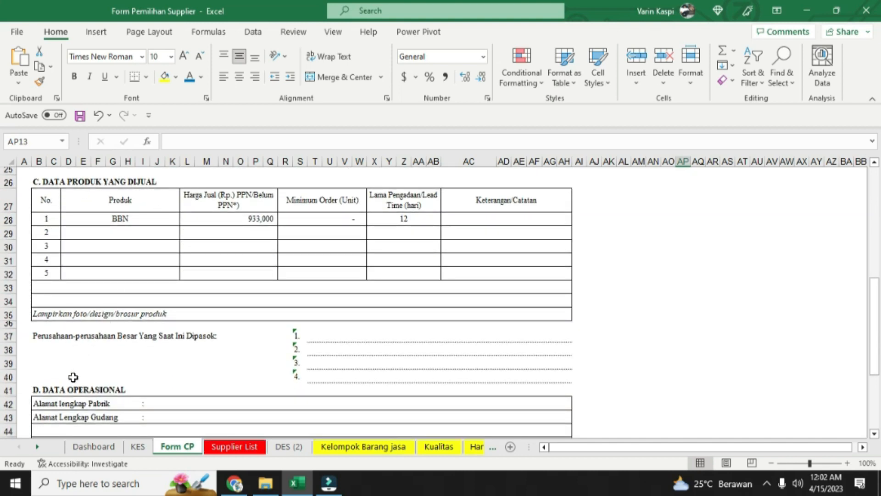
pyautogui.scroll(-5, 69, 385)
pyautogui.scroll(12, 85, 358)
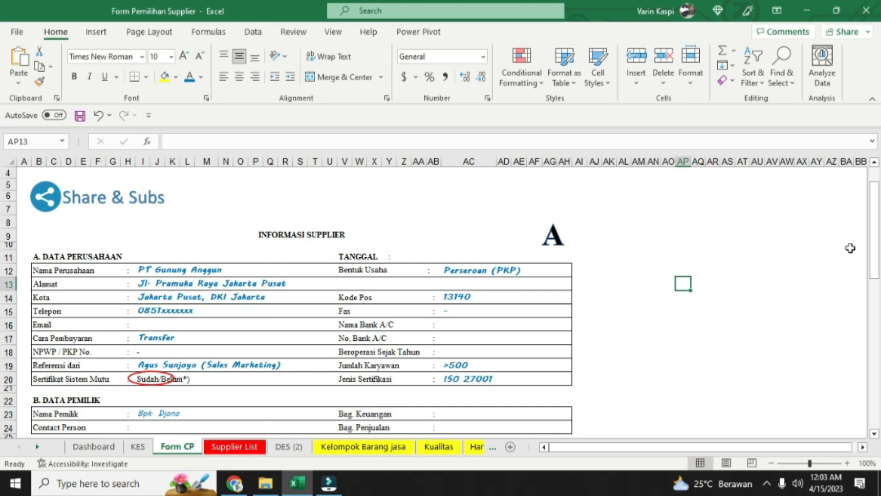
pyautogui.moveTo(874, 240); pyautogui.dragTo(874, 279)
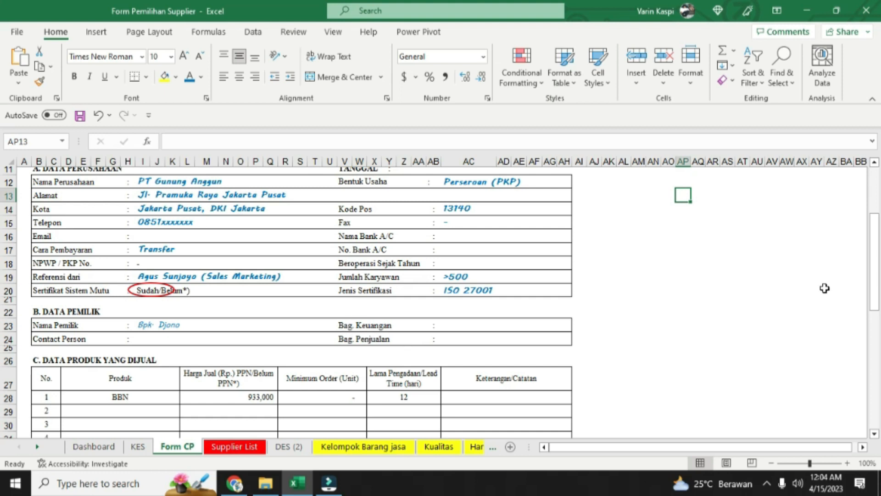
# Examine the product table in section C of the form, including the product rows and the lead time for BBN
pyautogui.moveTo(874, 283); pyautogui.dragTo(874, 315)
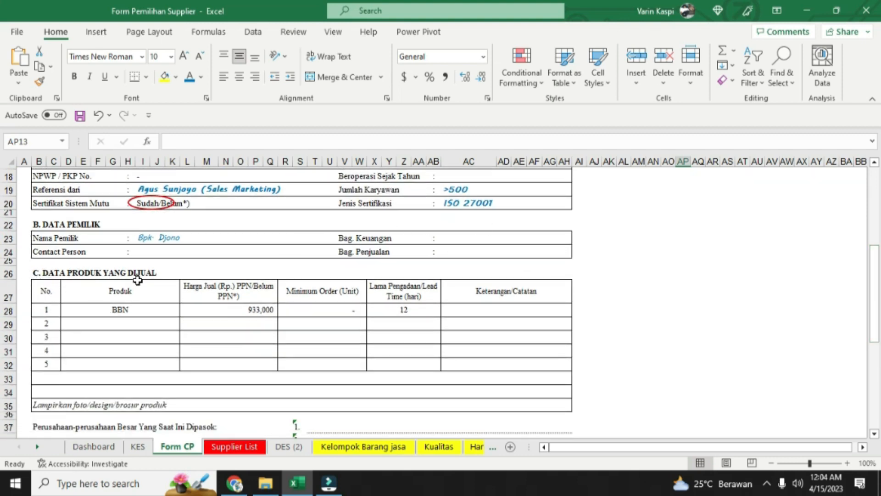
pyautogui.click(105, 322)
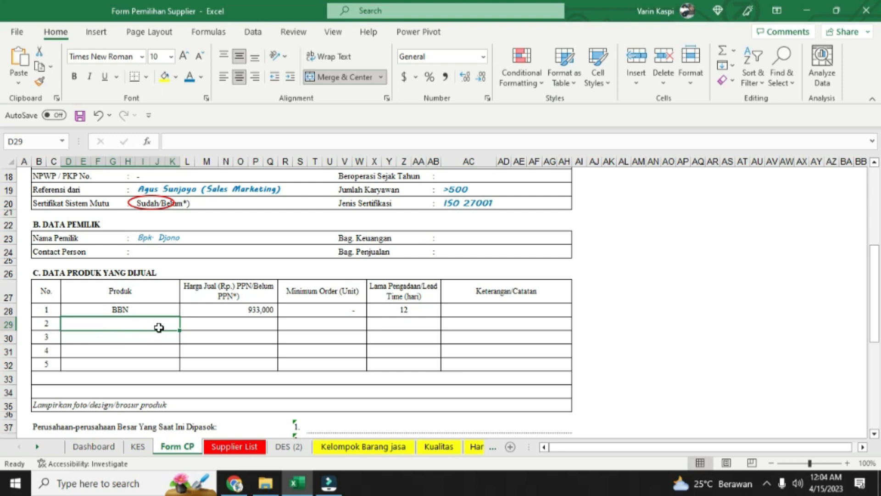
pyautogui.click(114, 336)
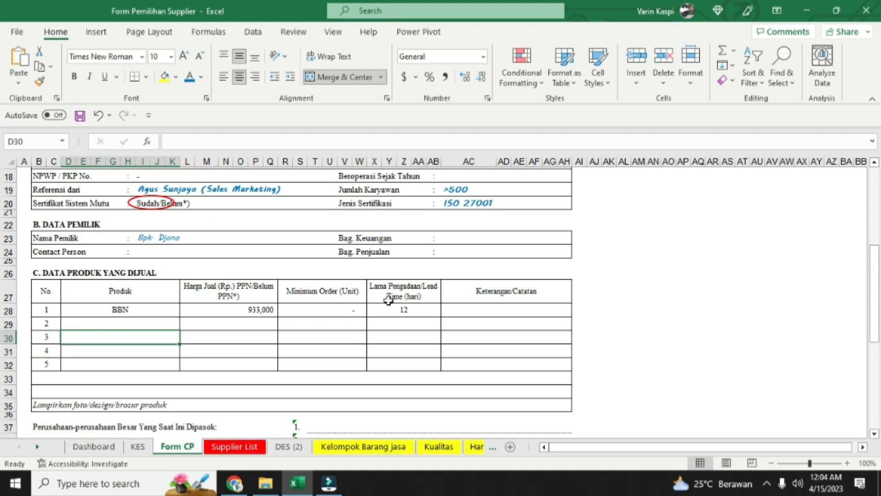
pyautogui.click(397, 312)
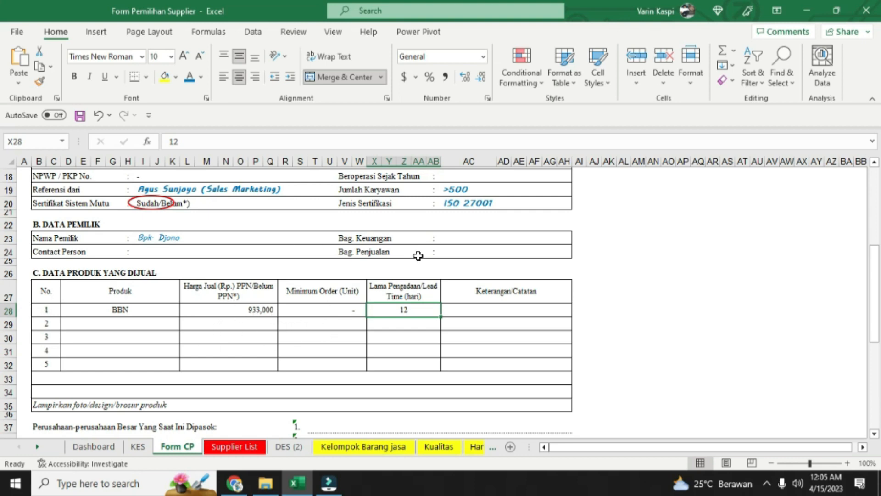
pyautogui.scroll(6, 455, 276)
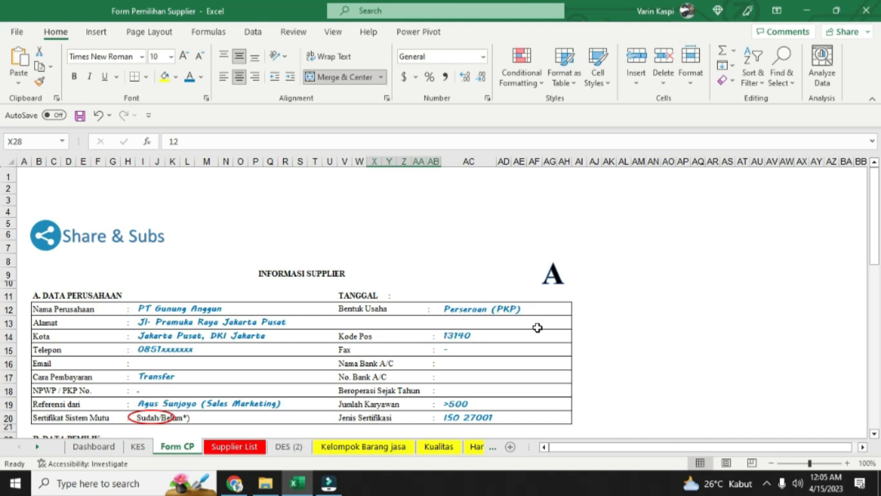
# Review the list of large companies supplied and the operational data in section D, including payment terms, after-sales support and product quality
pyautogui.scroll(-7, 538, 327)
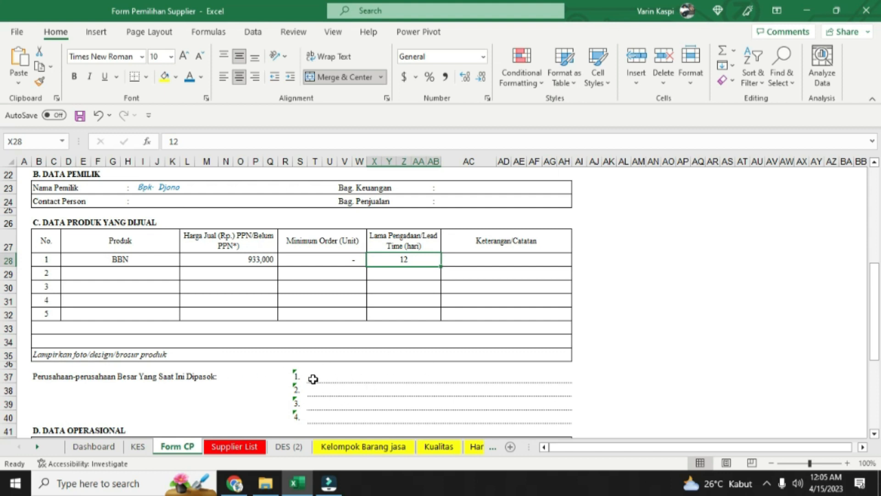
pyautogui.click(343, 377)
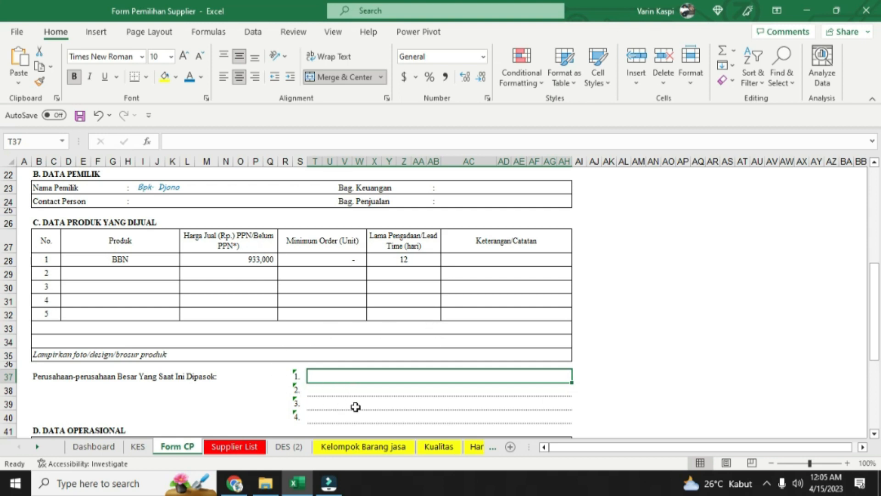
pyautogui.moveTo(877, 288); pyautogui.dragTo(876, 314)
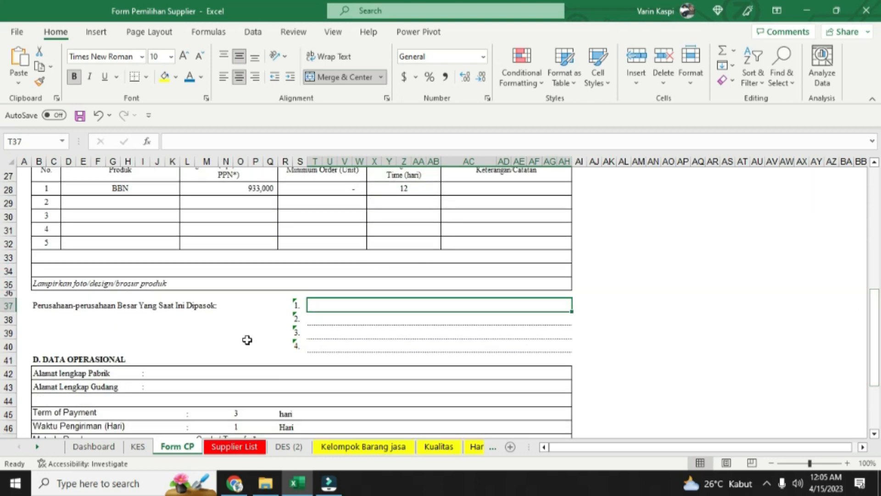
pyautogui.moveTo(877, 324); pyautogui.dragTo(877, 359)
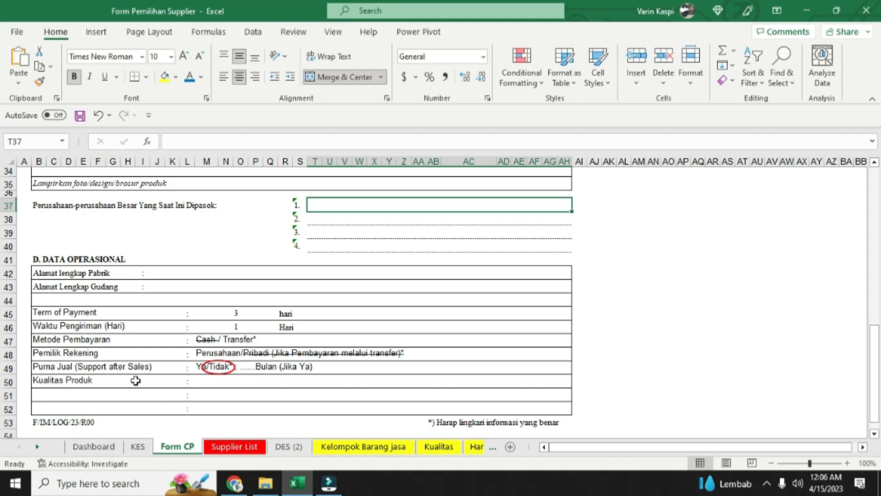
pyautogui.click(222, 384)
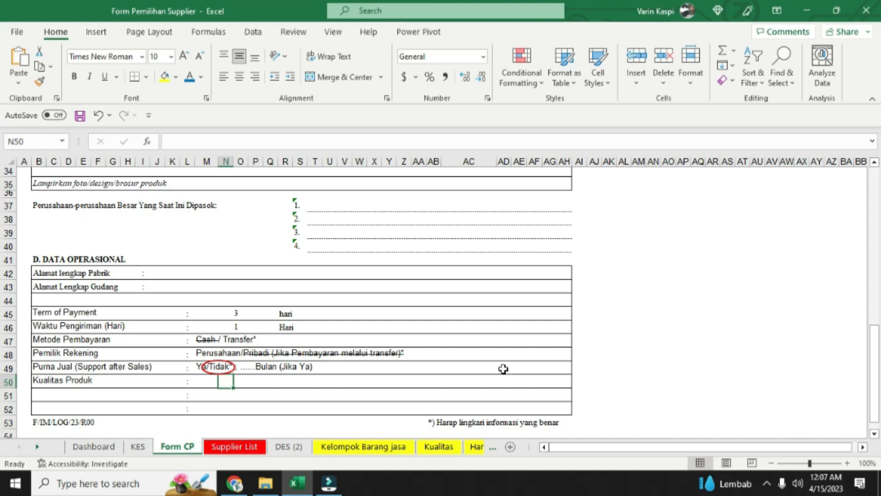
pyautogui.scroll(-2, 502, 376)
pyautogui.scroll(2, 375, 294)
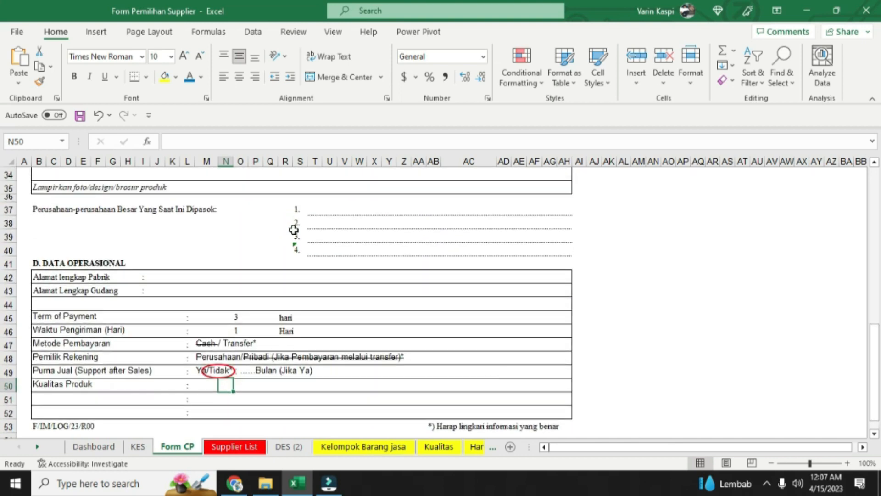
pyautogui.scroll(11, 297, 278)
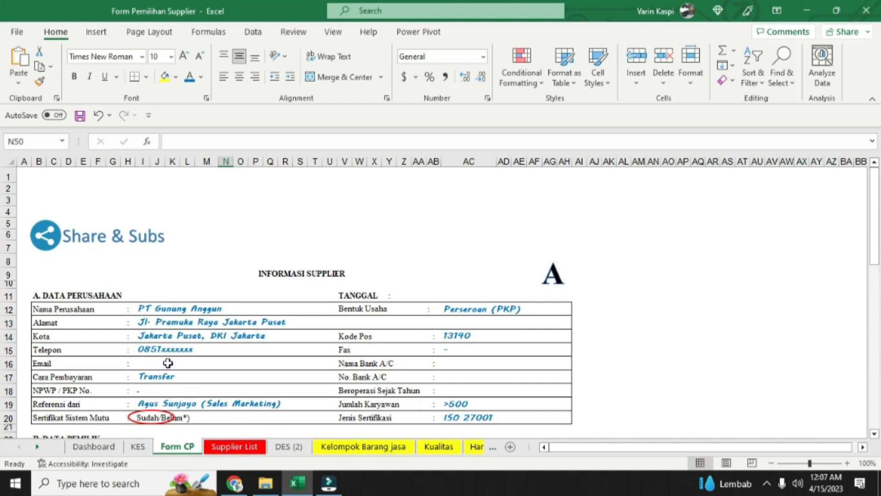
# Open the Supplier List sheet and inspect the supplier name, product type, return and price percentage entries
pyautogui.click(237, 448)
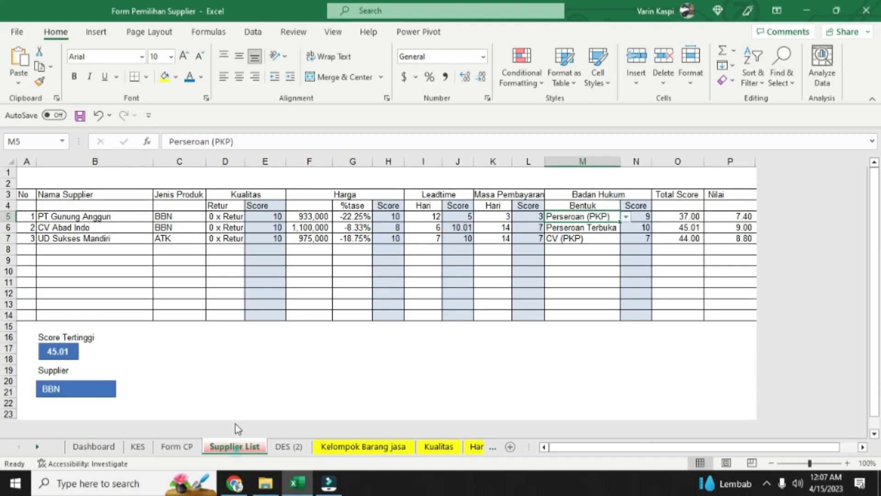
pyautogui.click(82, 227)
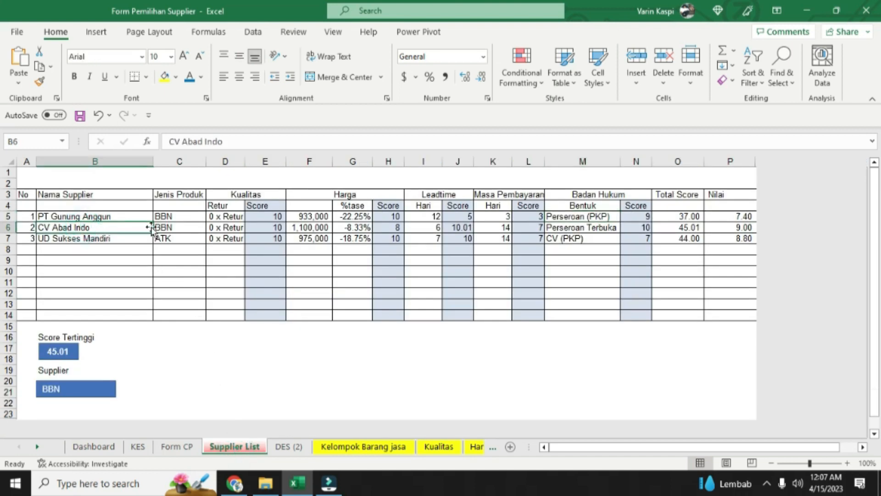
pyautogui.click(184, 217)
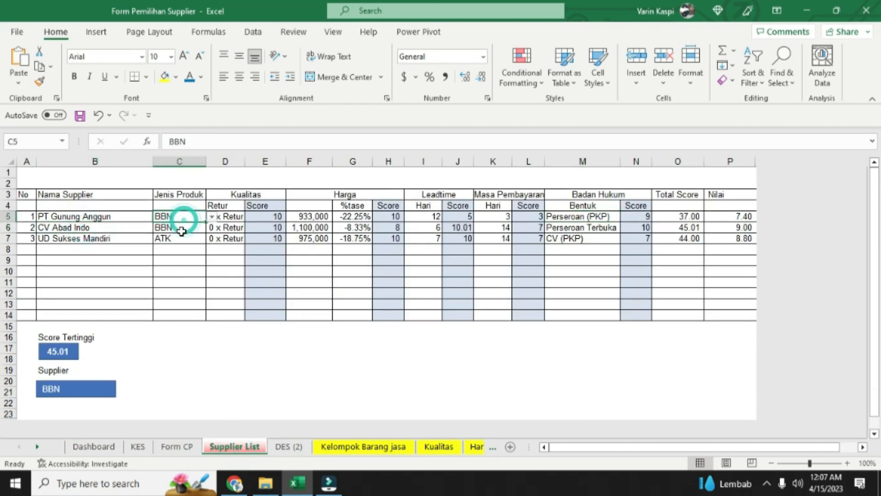
pyautogui.click(231, 217)
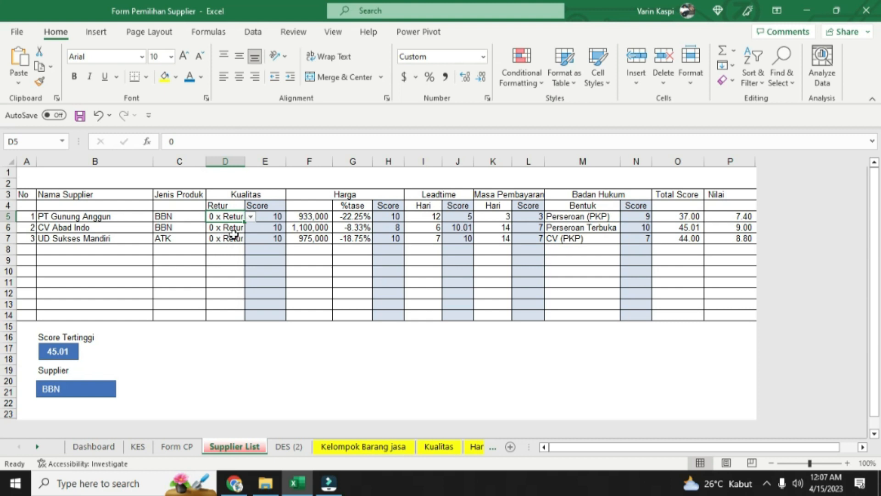
pyautogui.click(342, 219)
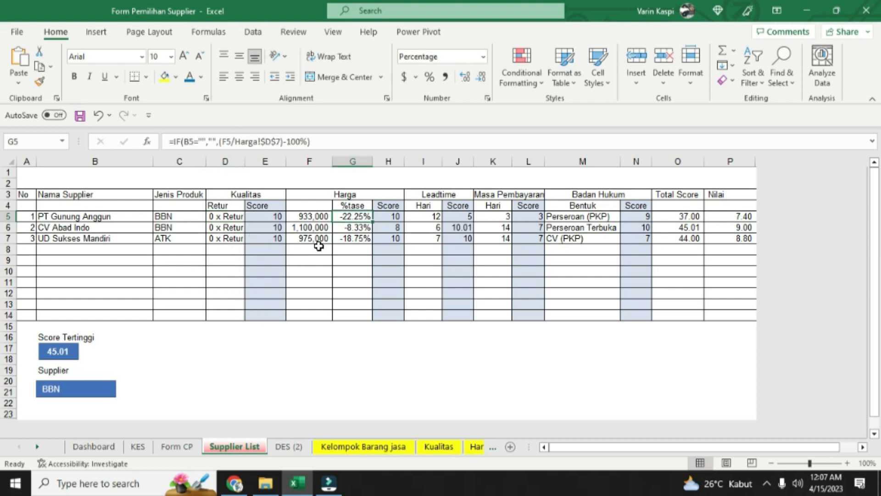
# Open the KES sheet and check the item name and estimated time used for the supplier assessment criteria
pyautogui.click(98, 446)
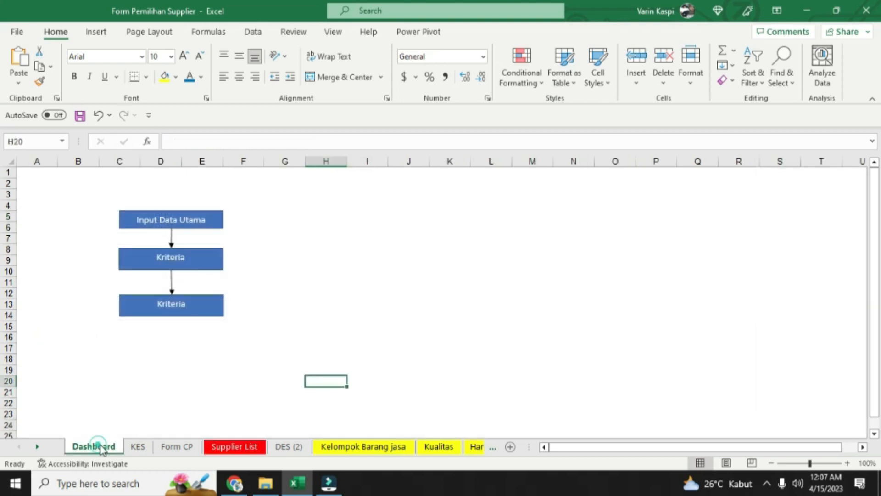
pyautogui.click(138, 446)
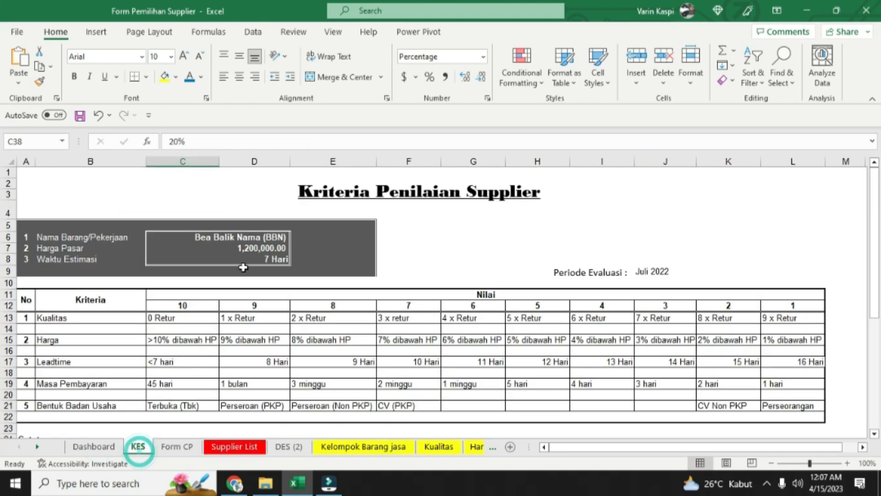
pyautogui.click(220, 234)
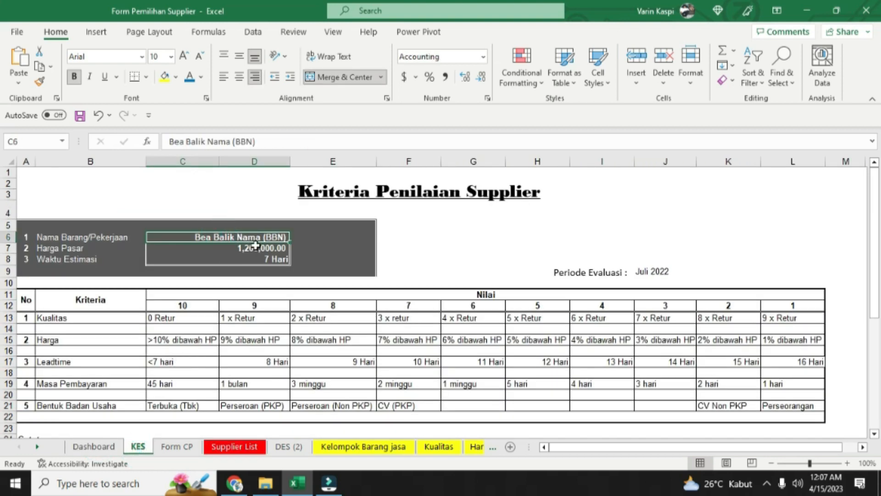
pyautogui.click(263, 259)
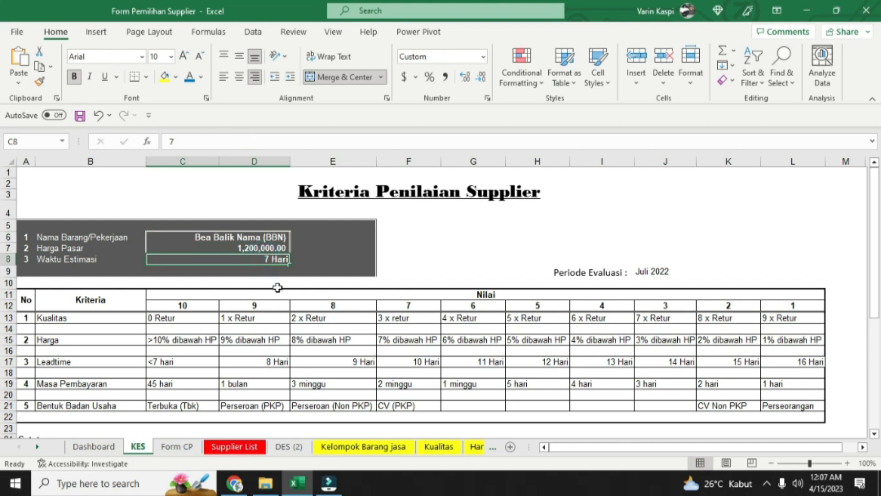
# Compare the Supplier List sheet with the company and product data on the Form CP sheet, ending on Supplier List
pyautogui.click(235, 446)
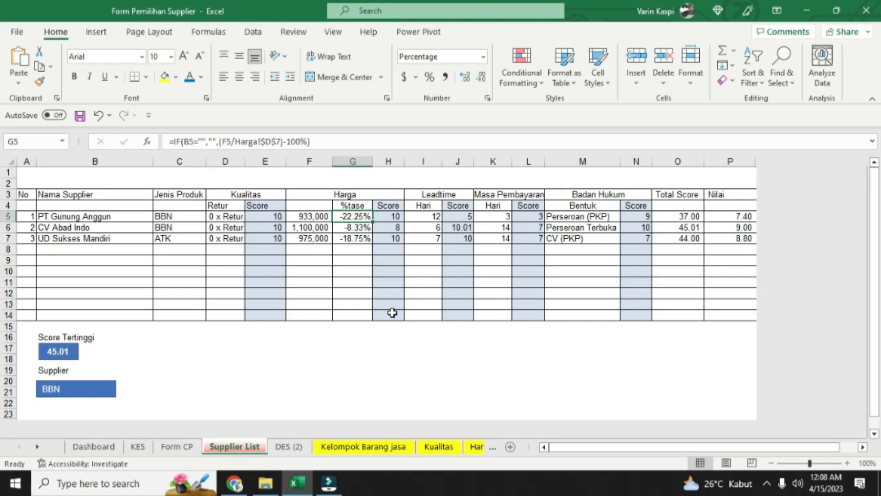
pyautogui.click(188, 446)
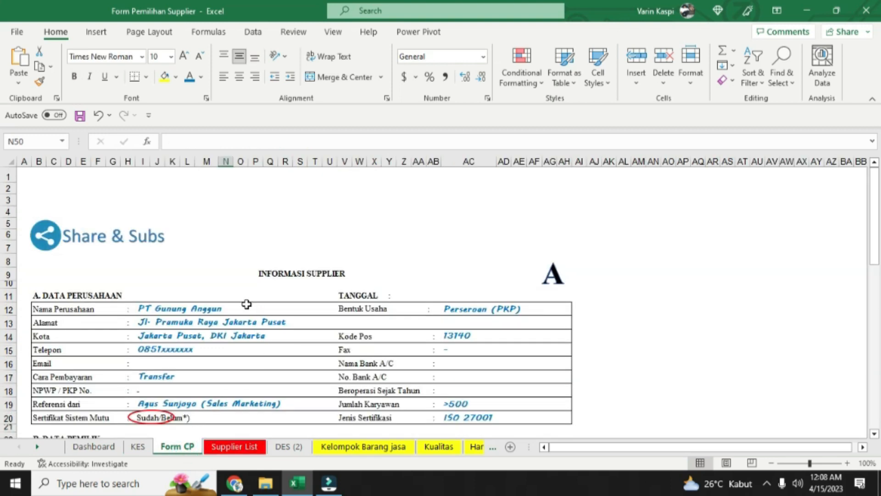
pyautogui.scroll(-7, 222, 351)
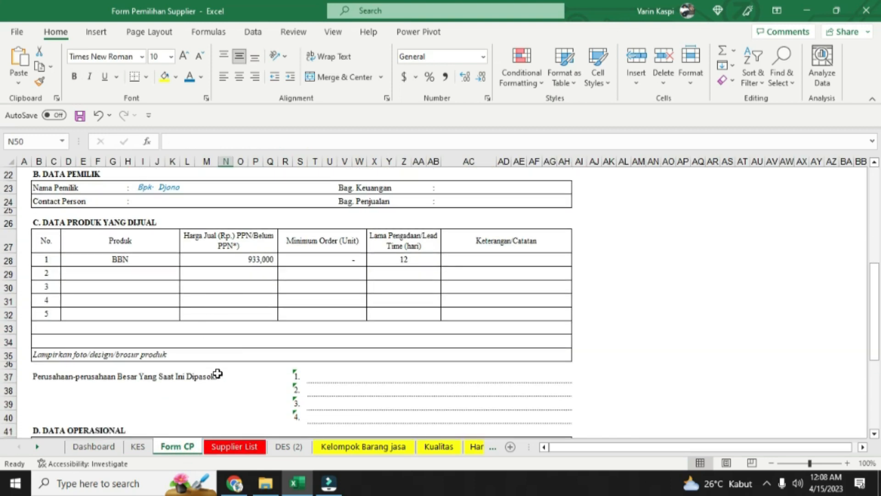
pyautogui.click(239, 446)
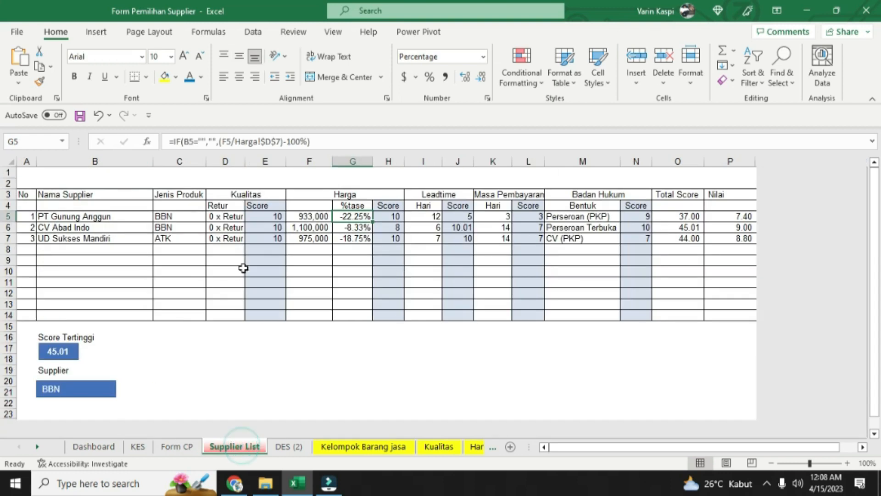